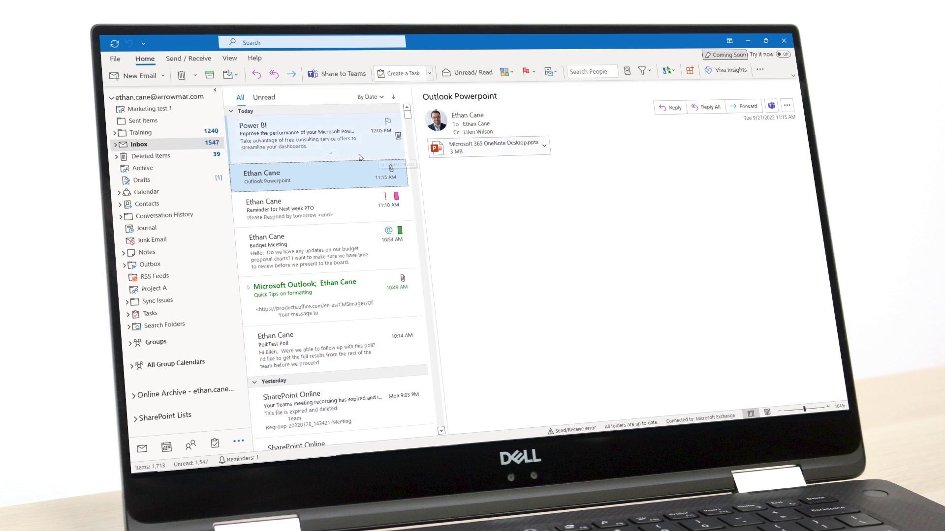
Step: Delete the 'Outlook Powerpoint' email from the Inbox and view it in Deleted Items
right_click(324, 178)
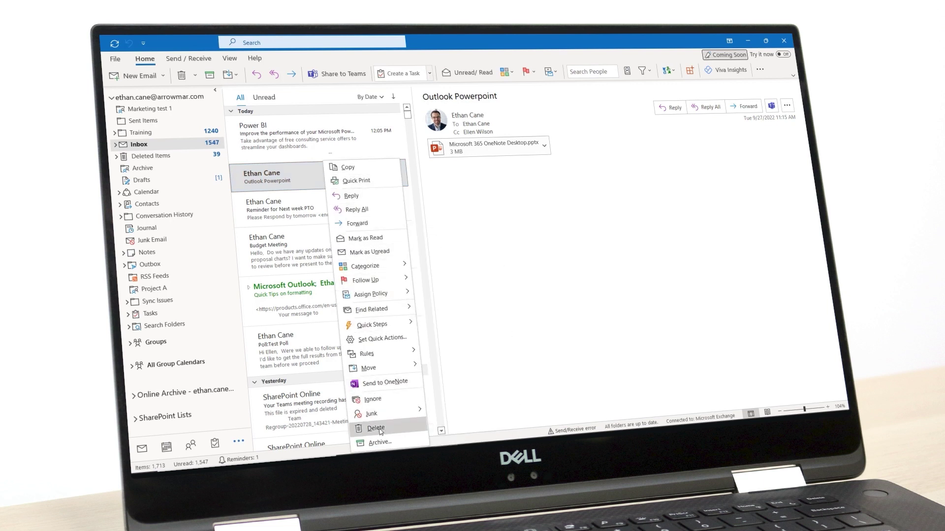
key(Escape)
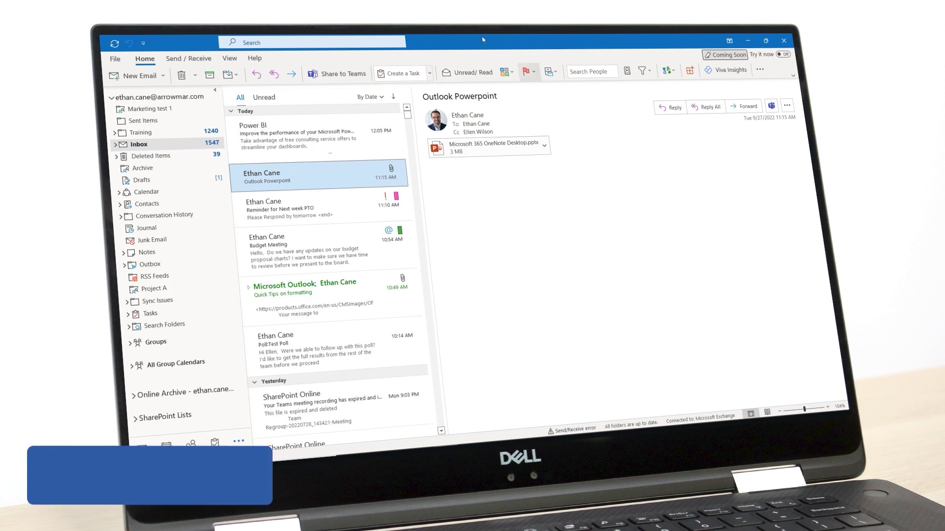
click(197, 76)
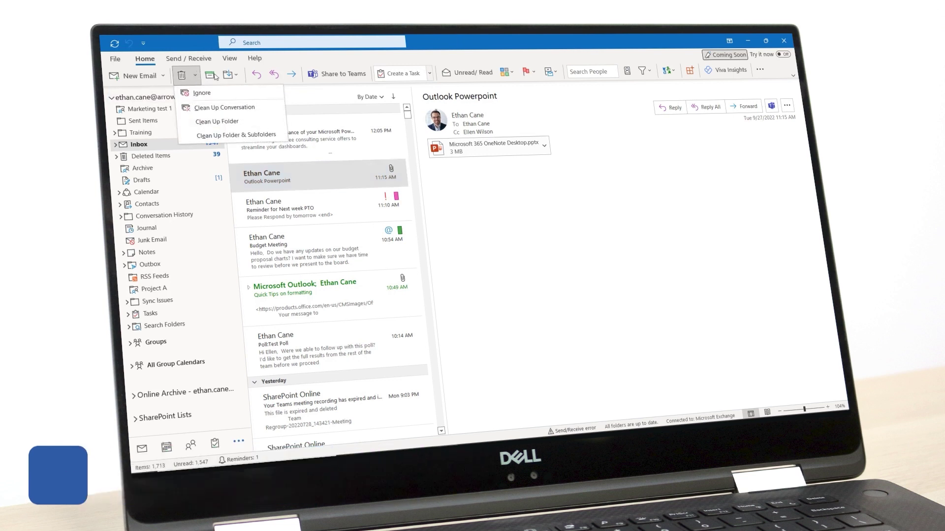
key(Escape)
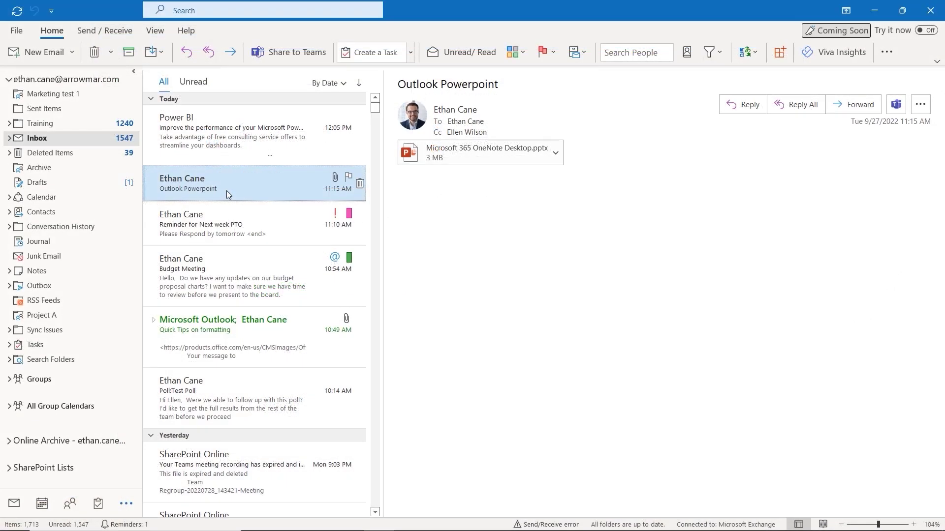
click(95, 51)
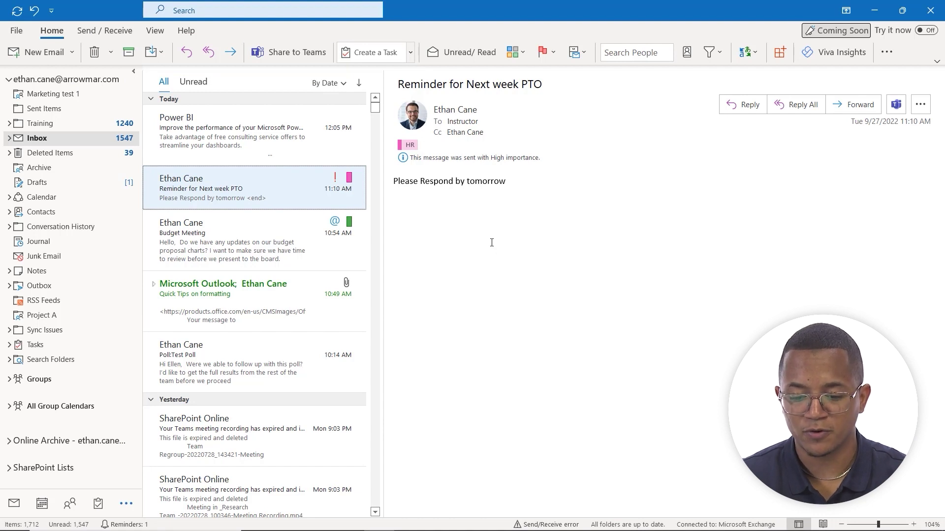
click(84, 154)
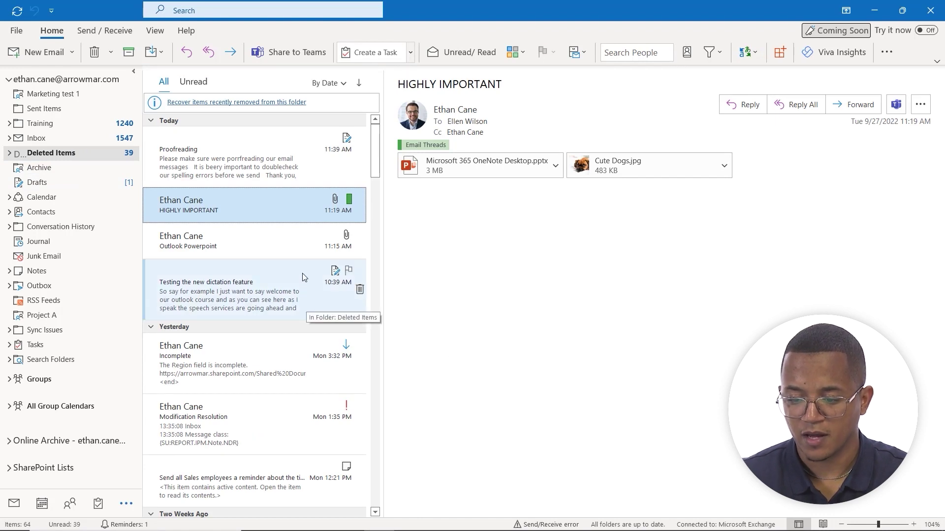
Step: Drag the 'Outlook Powerpoint' email from Deleted Items onto the Inbox and open it there
click(224, 230)
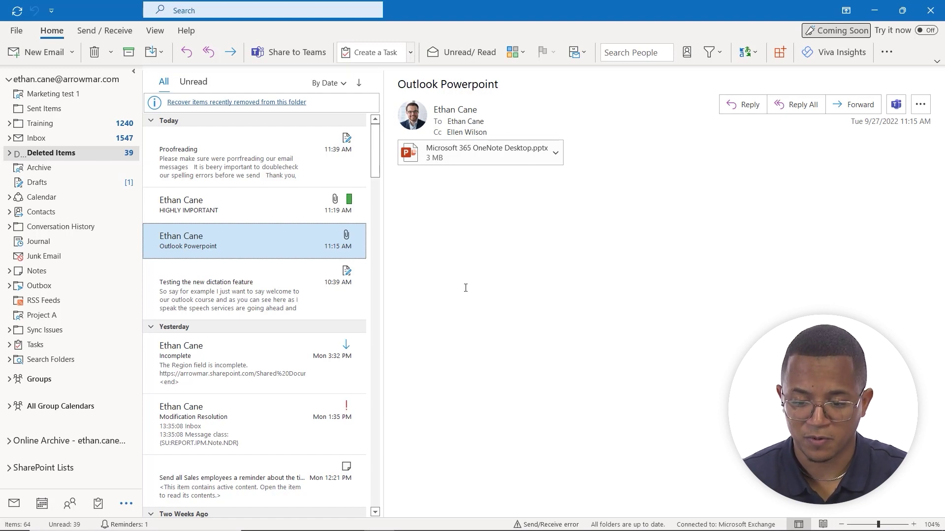
drag(288, 243, 106, 138)
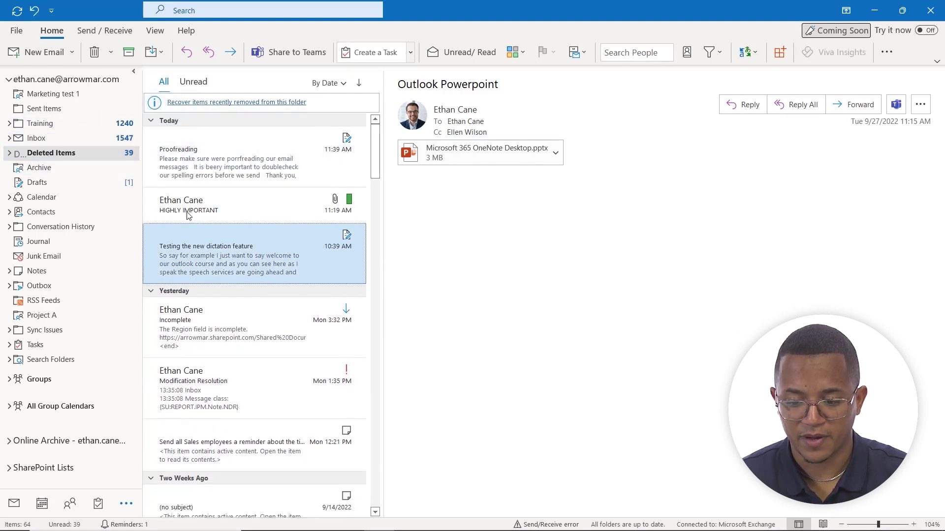
click(92, 143)
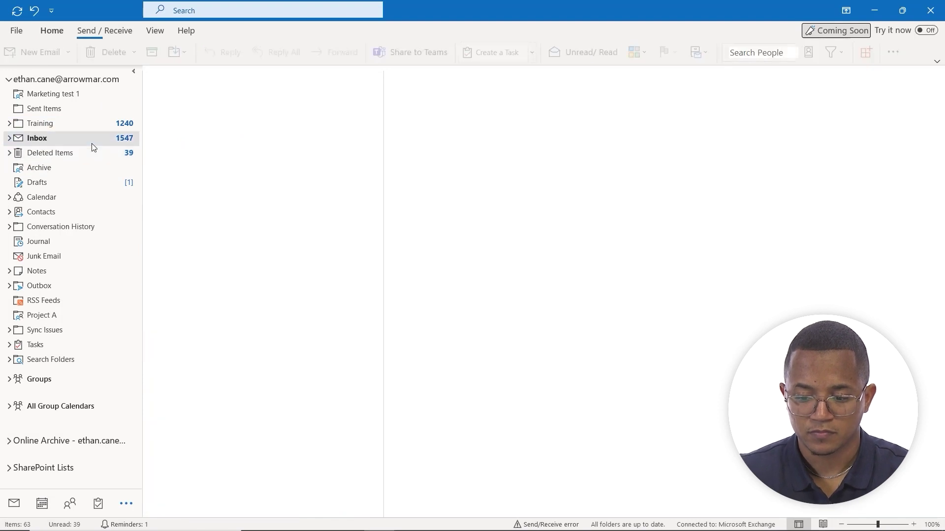
click(227, 179)
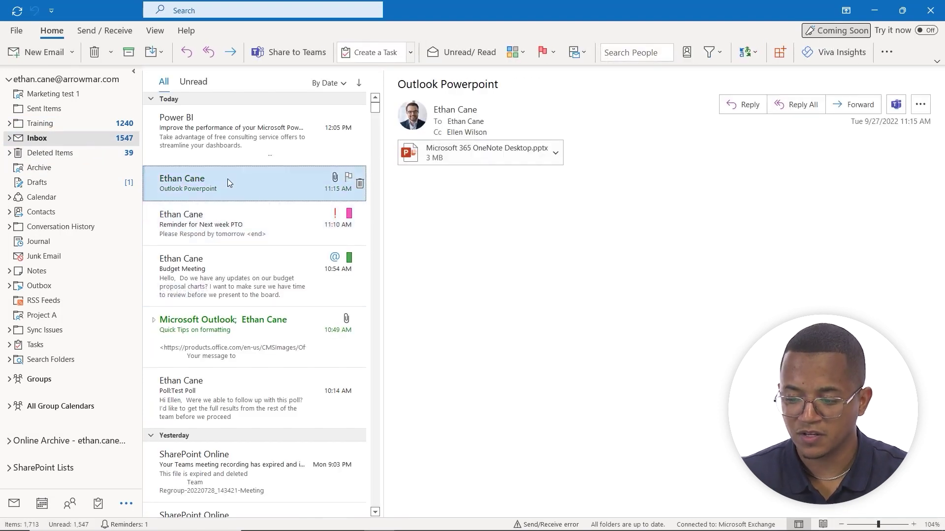
Step: Select the 'HIGHLY IMPORTANT' email in Deleted Items, dismissing its context menu unused
click(46, 154)
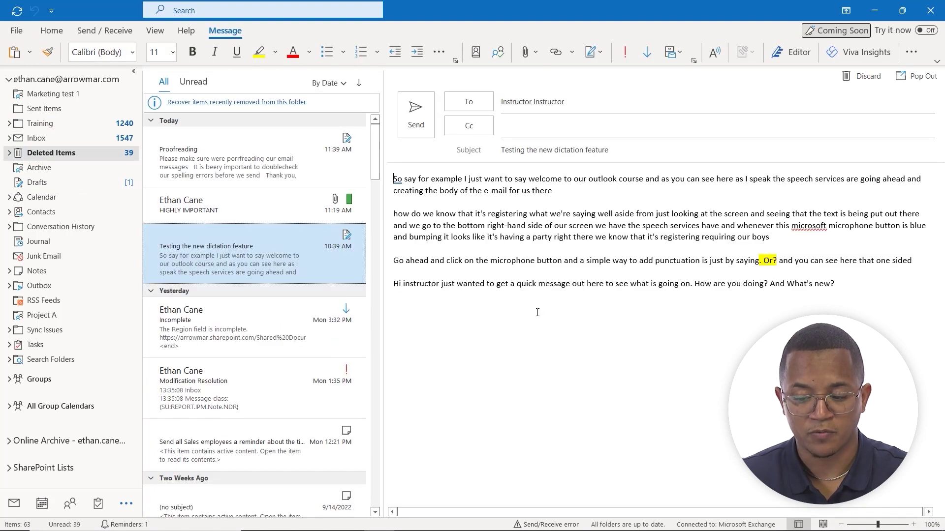
click(221, 209)
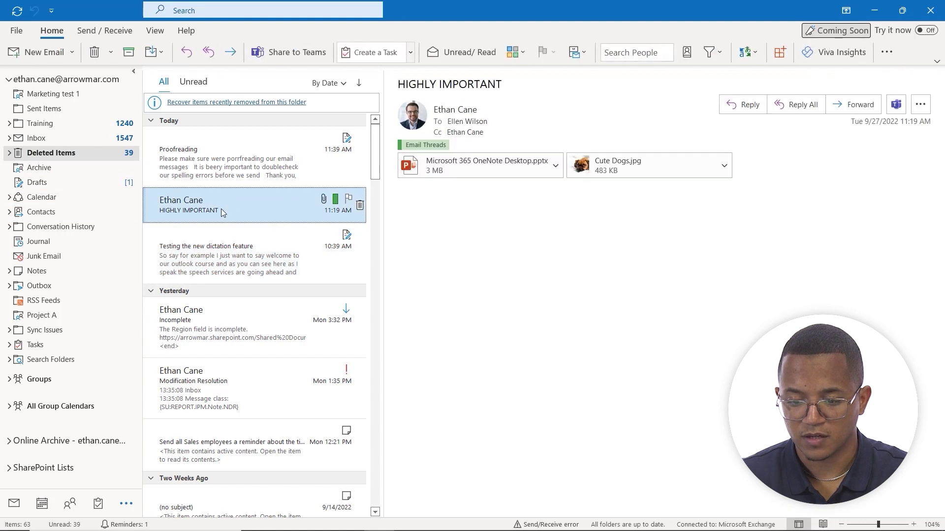
right_click(221, 210)
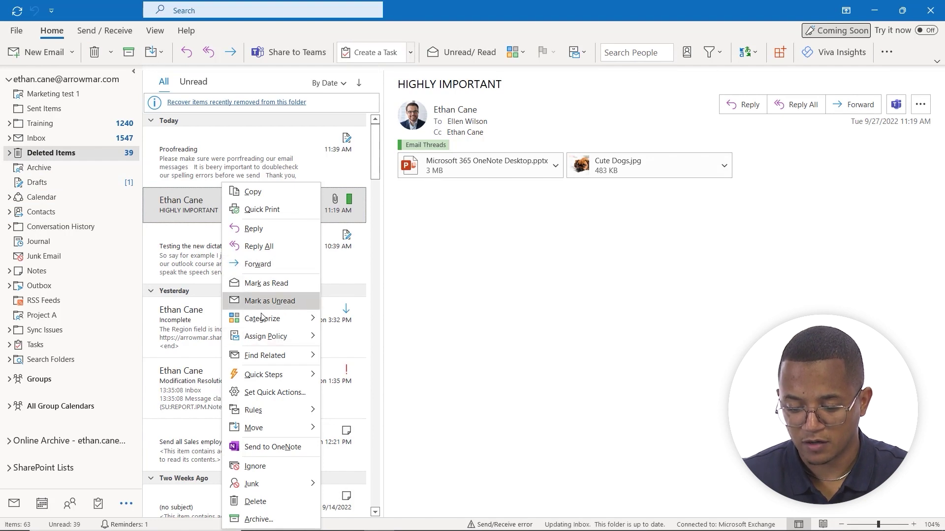
mouse_move(263, 433)
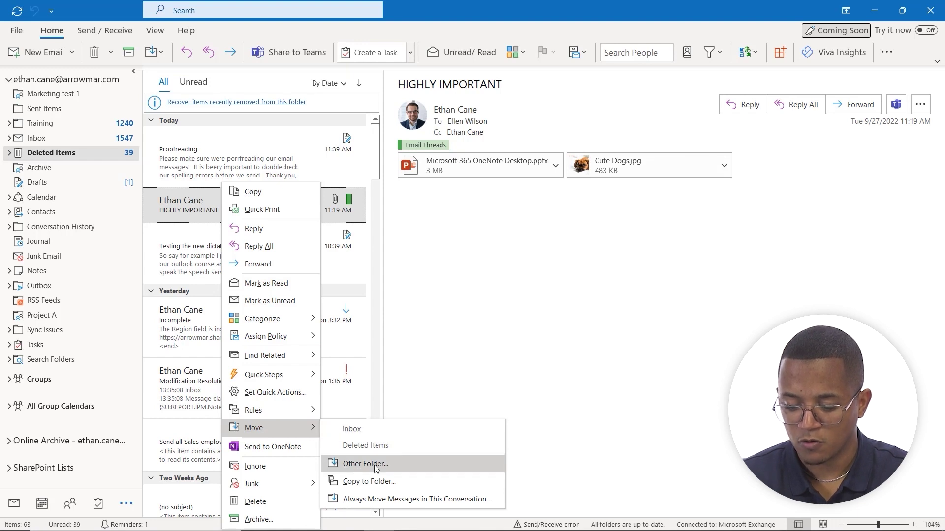
key(Escape)
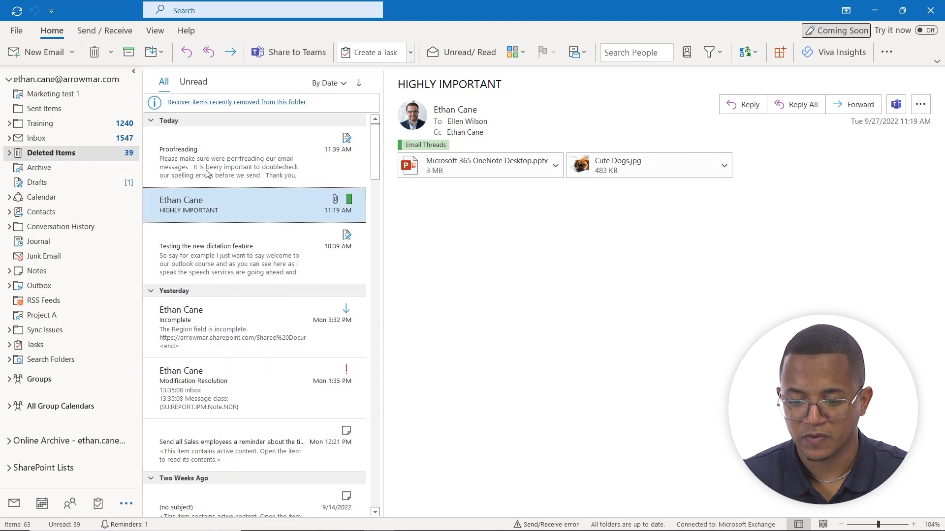
right_click(215, 210)
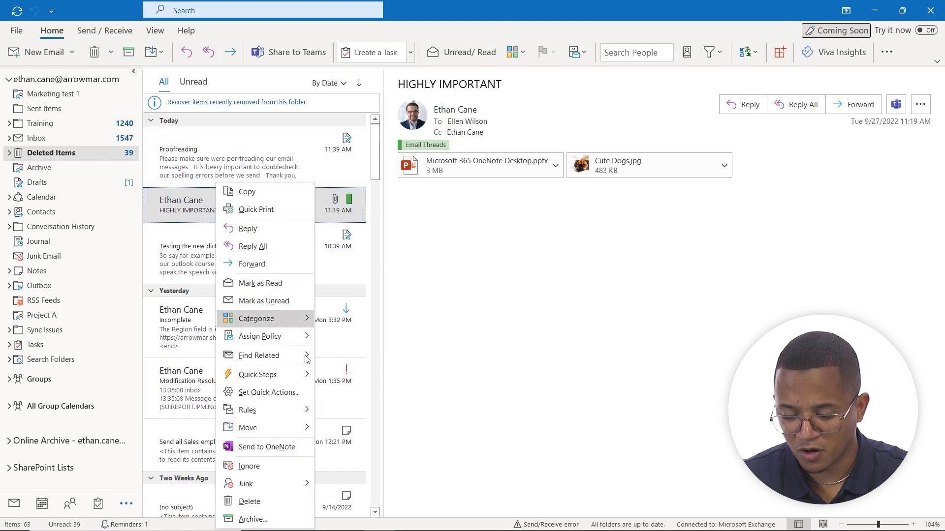
click(449, 244)
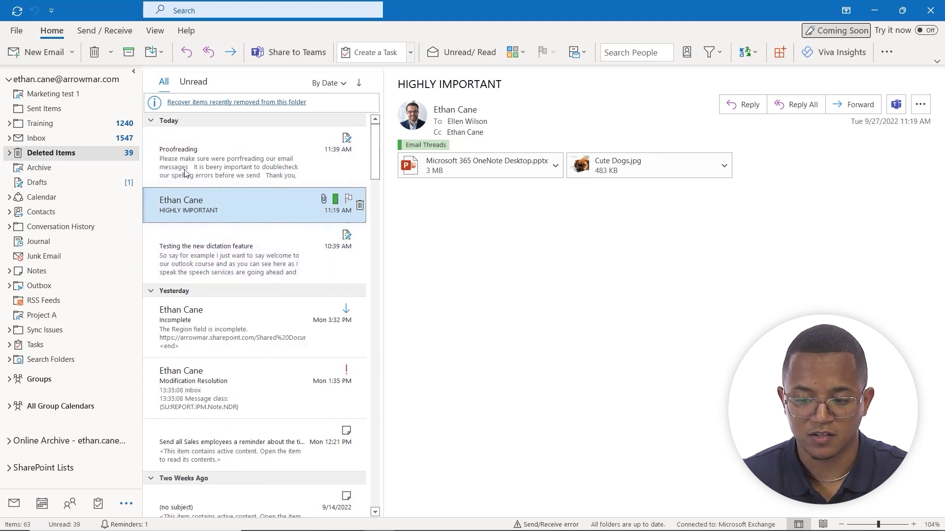
Step: Close the Move dropdown without choosing a folder and scroll down the list
click(166, 54)
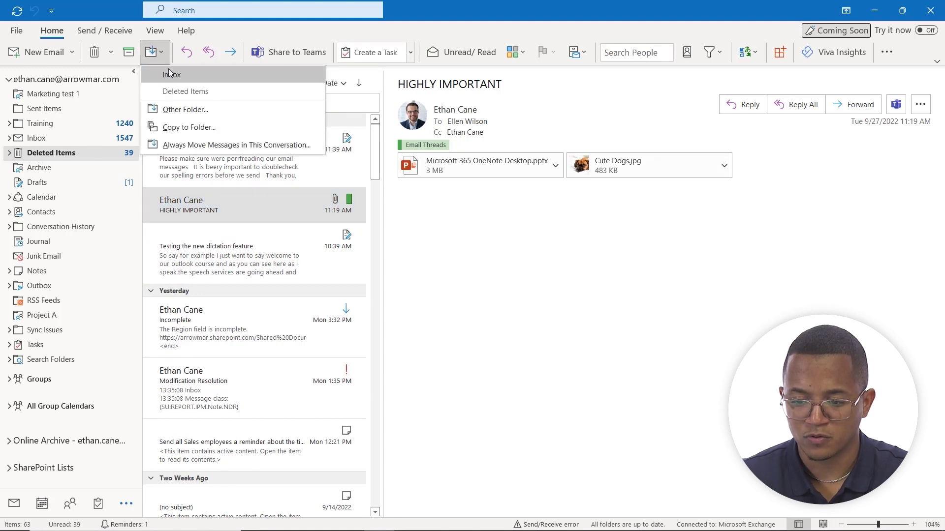
click(377, 31)
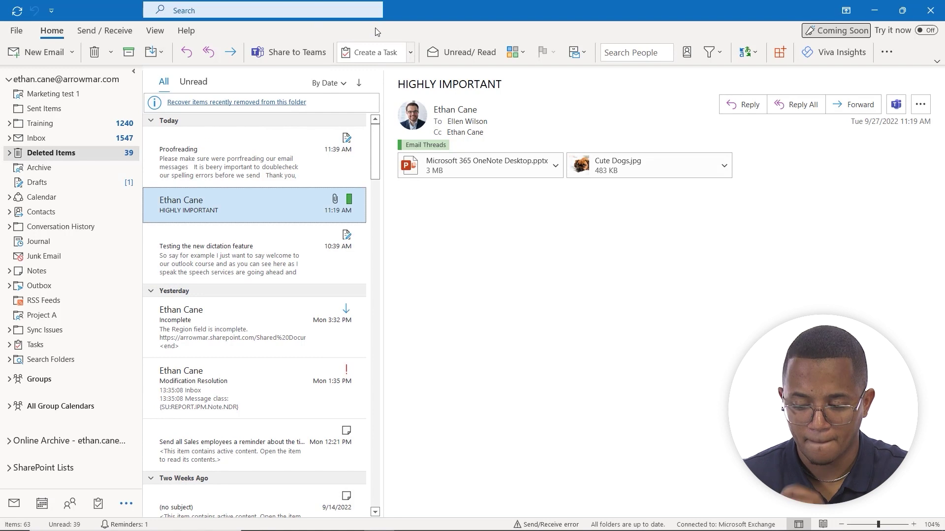
scroll(249, 274, down, 1)
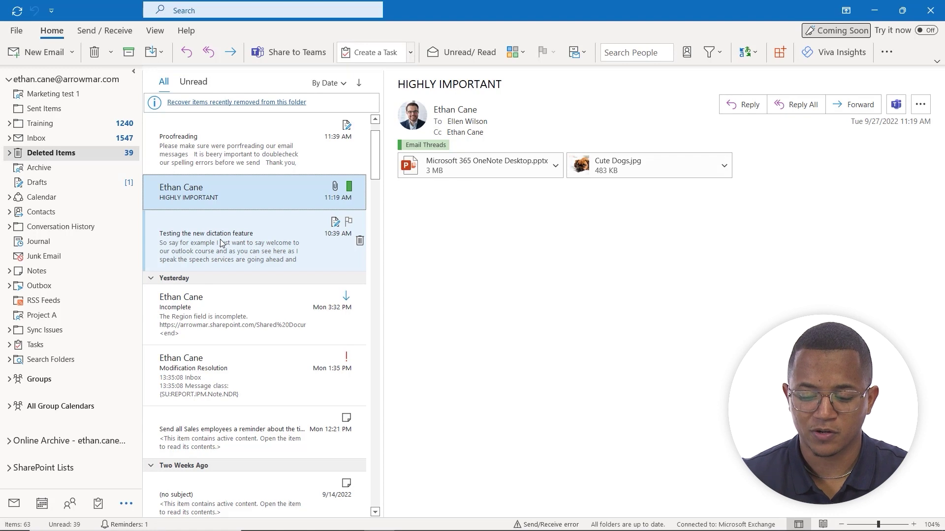
Step: Permanently delete the 'Modification Resolution' email from Deleted Items, confirming with Yes
click(224, 382)
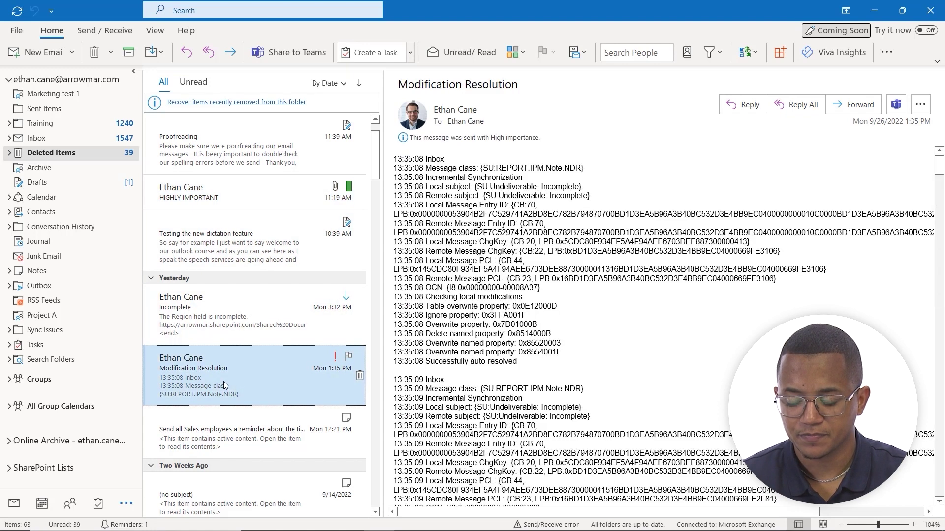
click(111, 52)
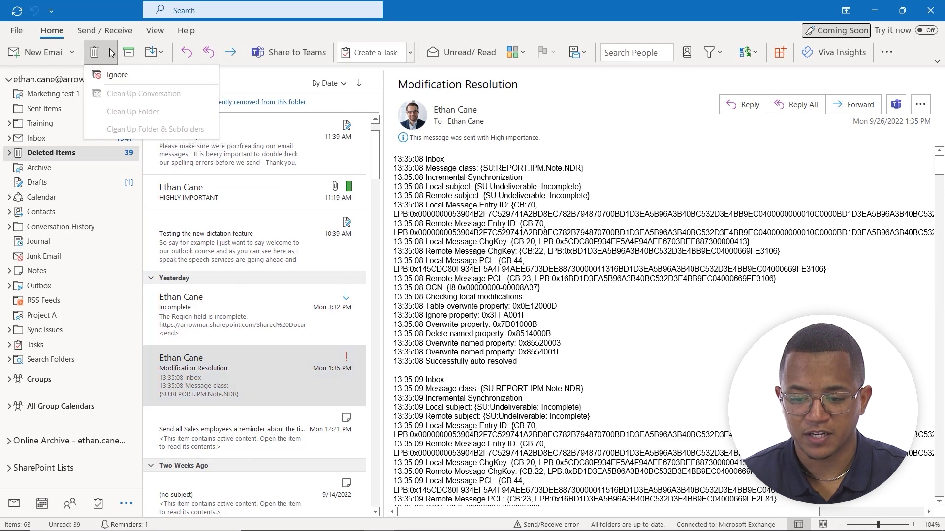
click(100, 52)
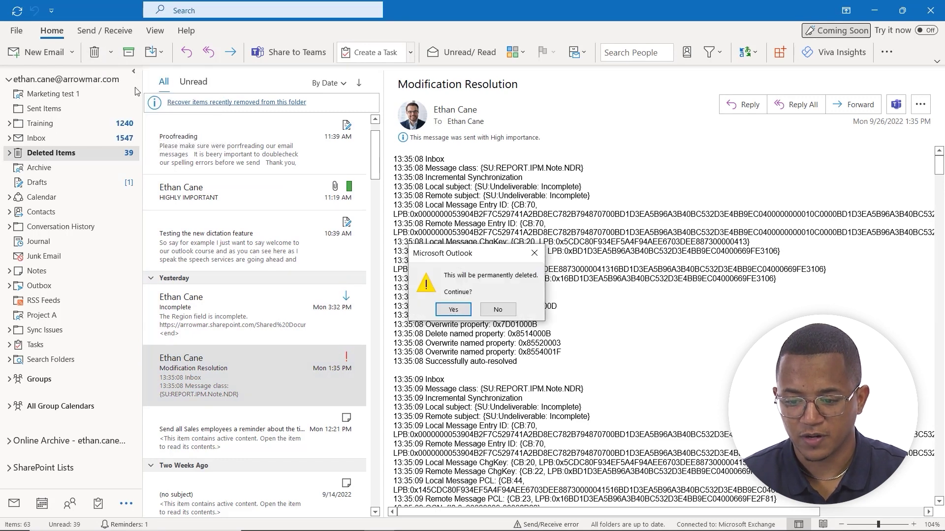
click(453, 309)
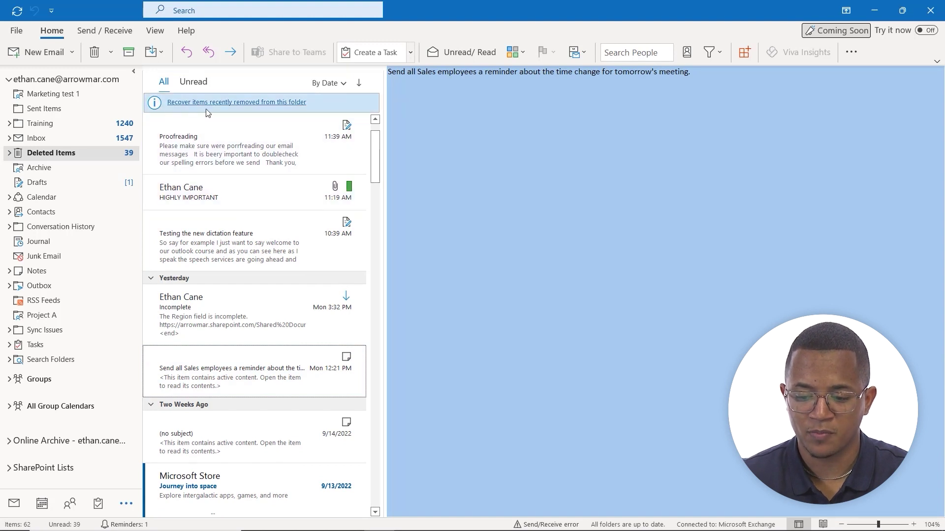
Step: Restore the item received 9/14 from the recently removed items back into Deleted Items
click(247, 102)
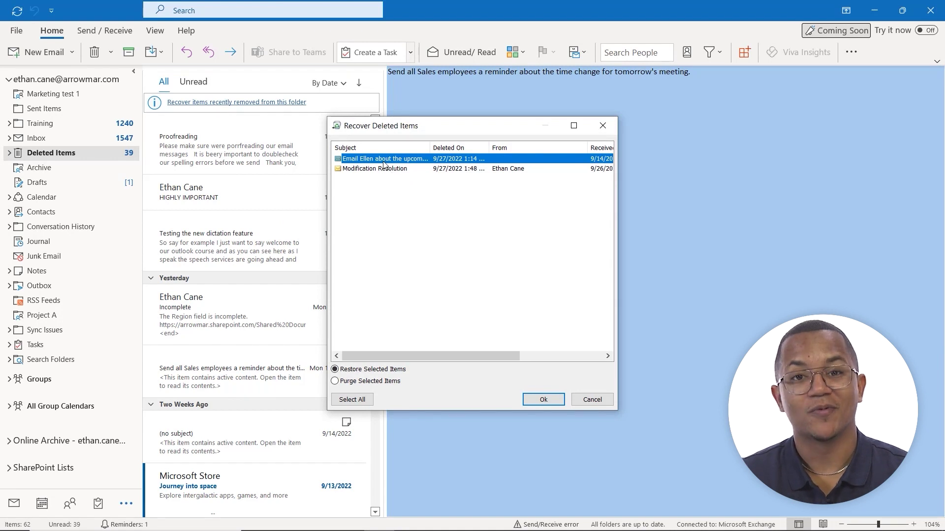
click(385, 176)
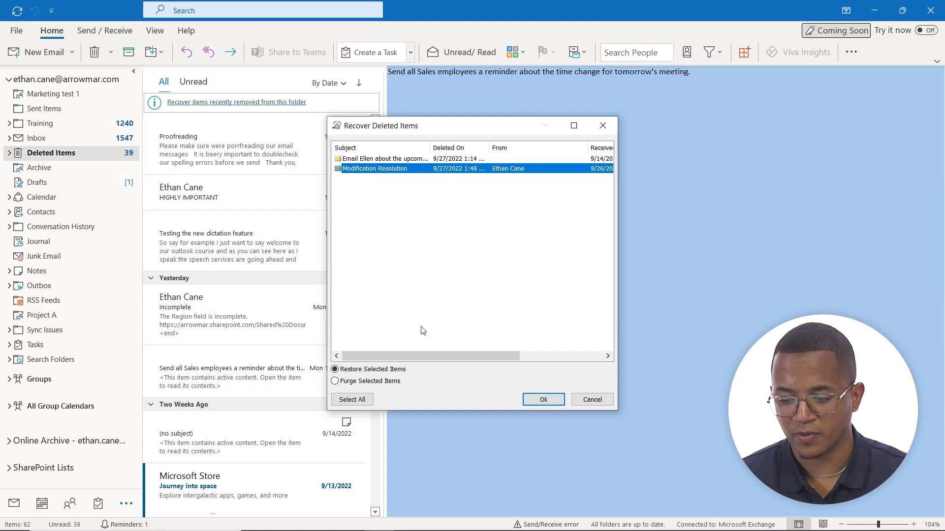
click(370, 160)
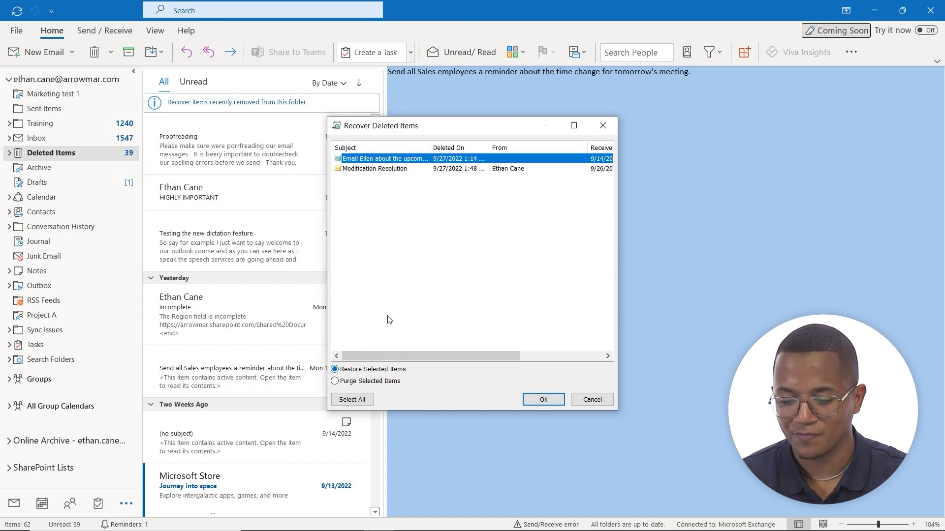
click(525, 401)
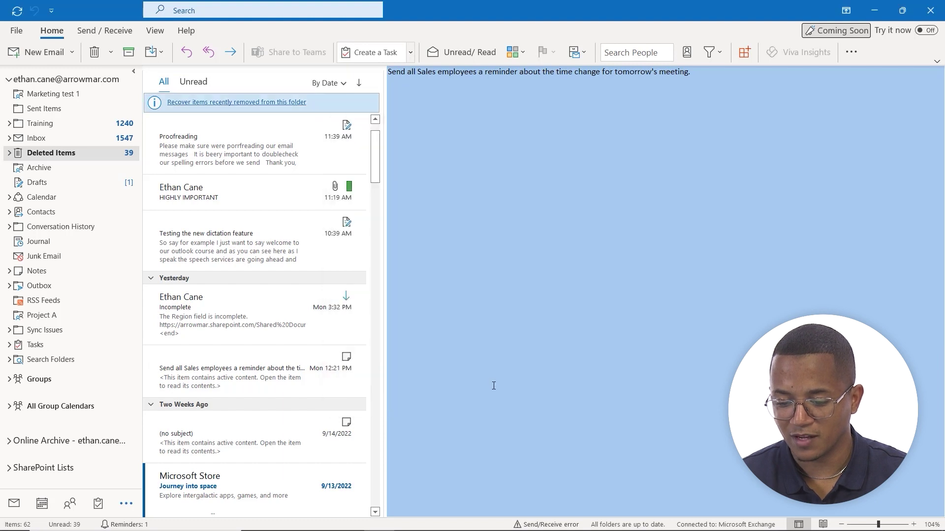
scroll(257, 253, up, 1)
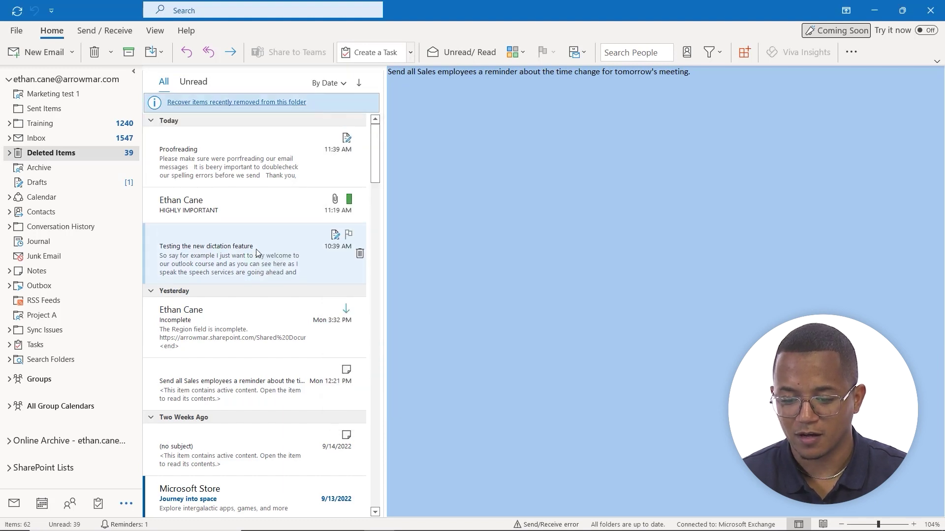
click(232, 212)
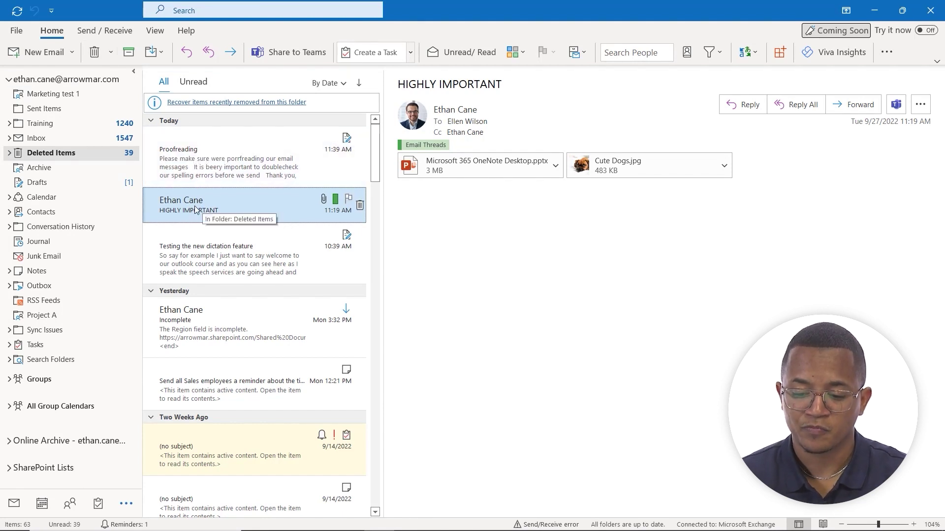
Step: Drag the 'HIGHLY IMPORTANT' email from Deleted Items onto the Inbox folder
drag(195, 210, 87, 138)
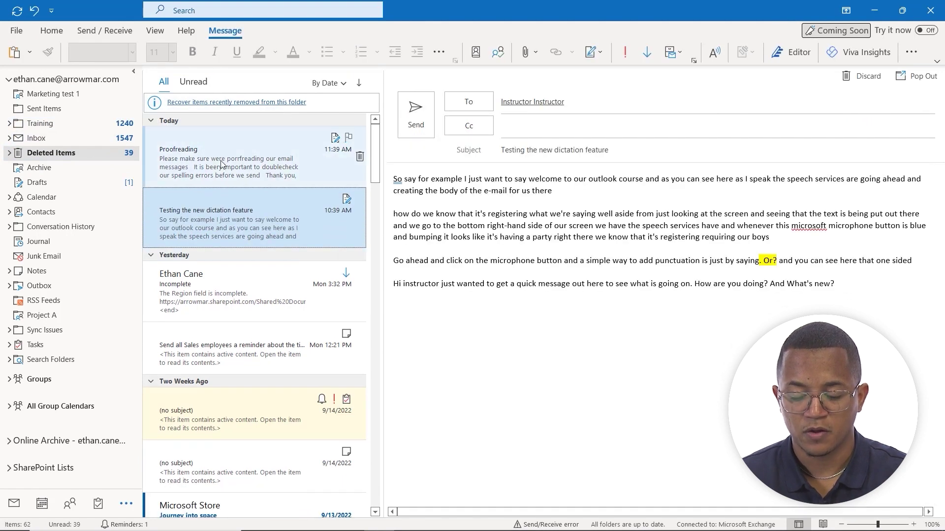
right_click(209, 196)
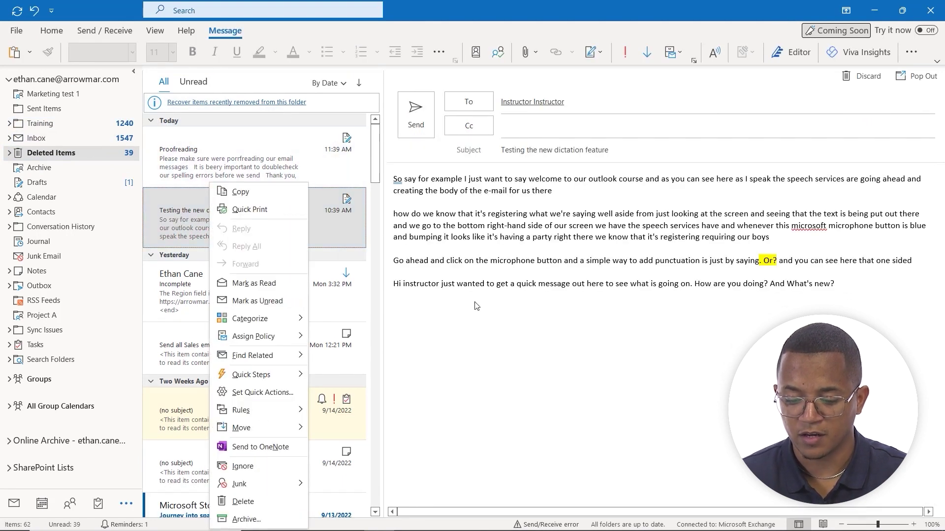
click(559, 379)
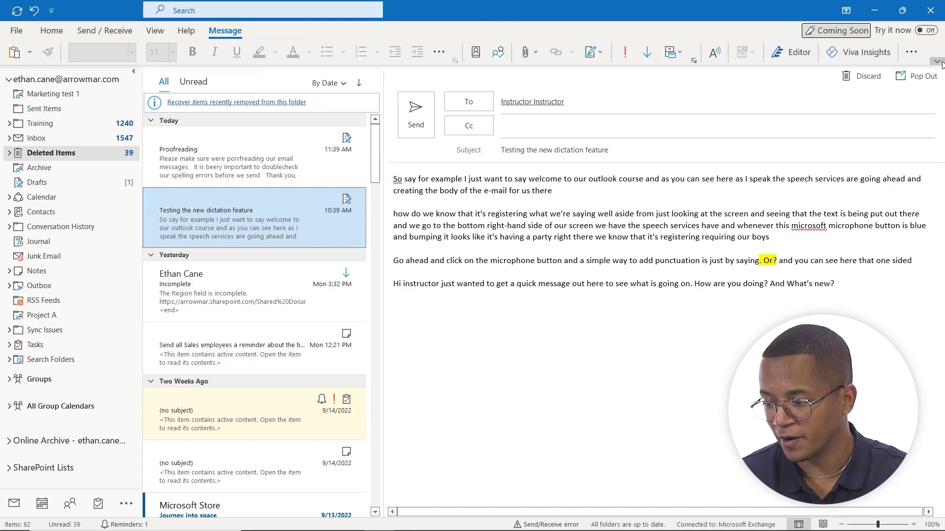
Step: View the Home commands in the classic ribbon, then return to the simplified ribbon
click(936, 61)
click(850, 77)
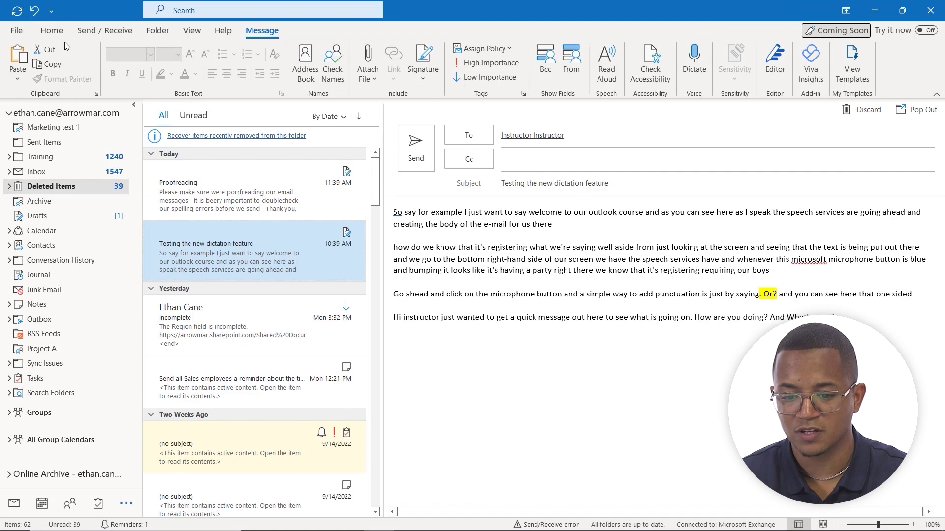
click(62, 31)
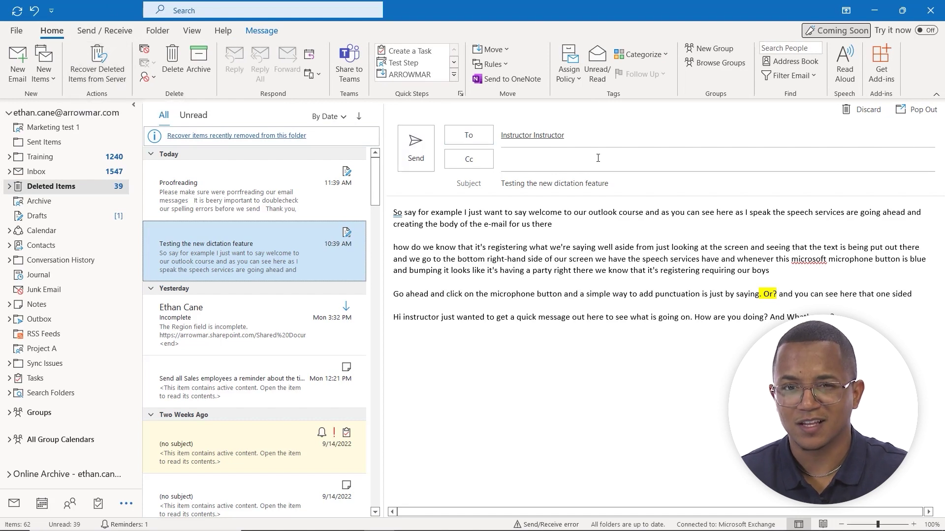
click(934, 96)
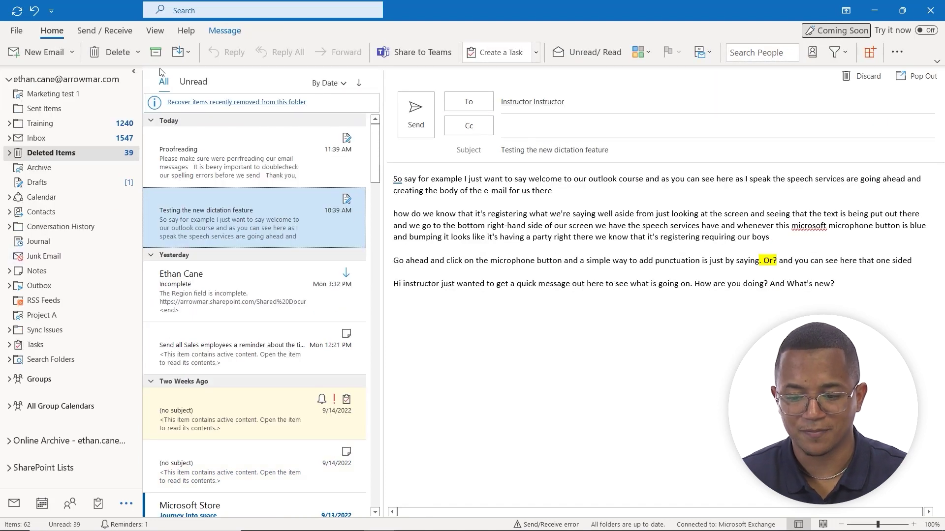